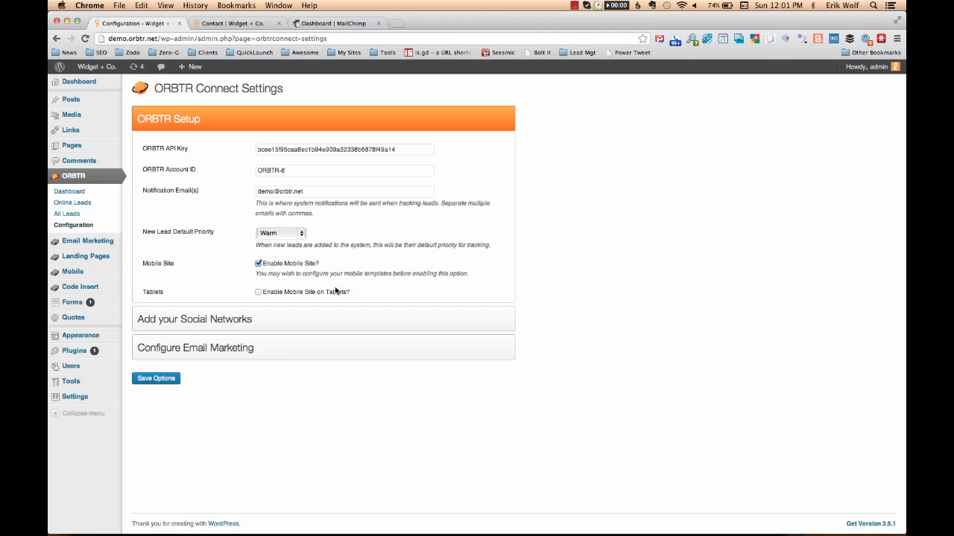
Step: Expand the Configure Email Marketing settings, then switch to MailChimp and copy the API key labelled ORBTR from the account's API keys
left_click(301, 358)
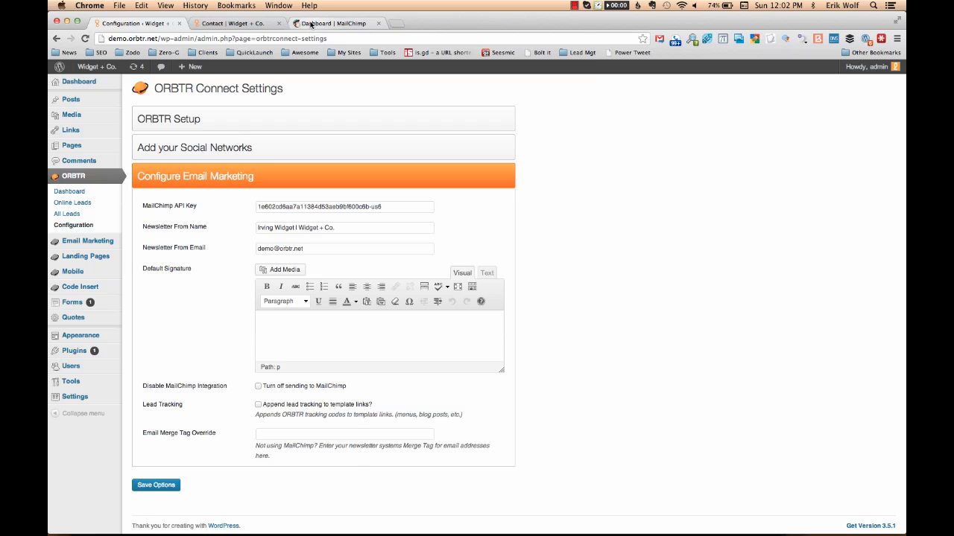
left_click(311, 25)
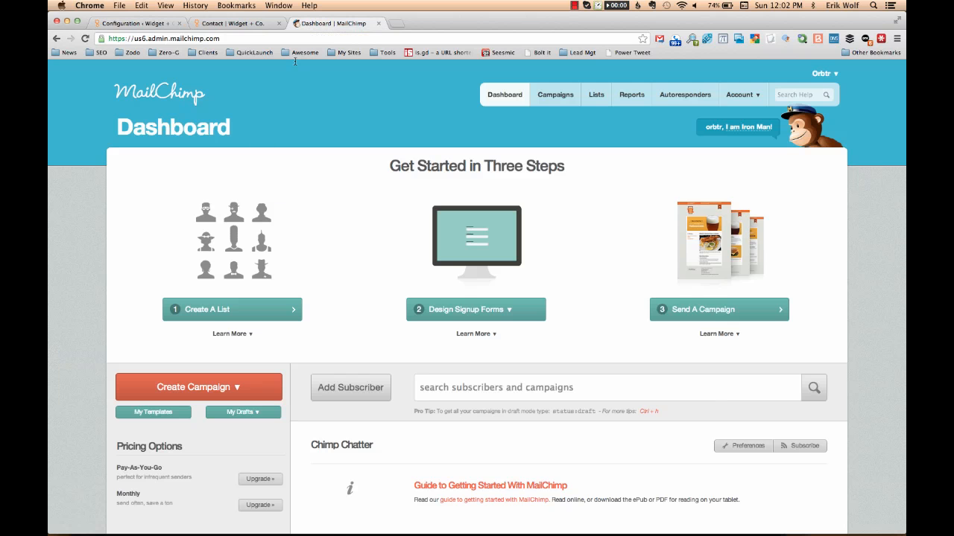
mouse_move(754, 97)
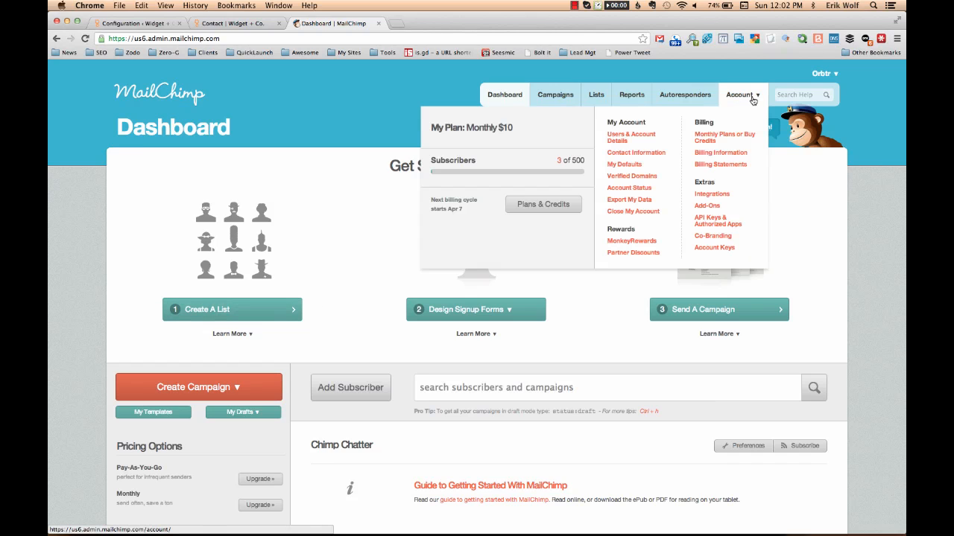
left_click(712, 220)
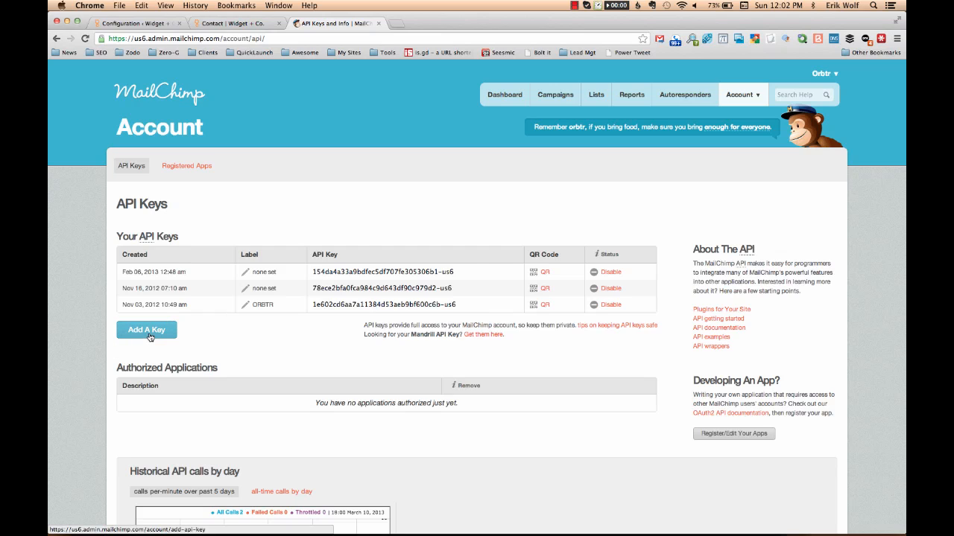
triple_click(366, 305)
key("ctrl+c")
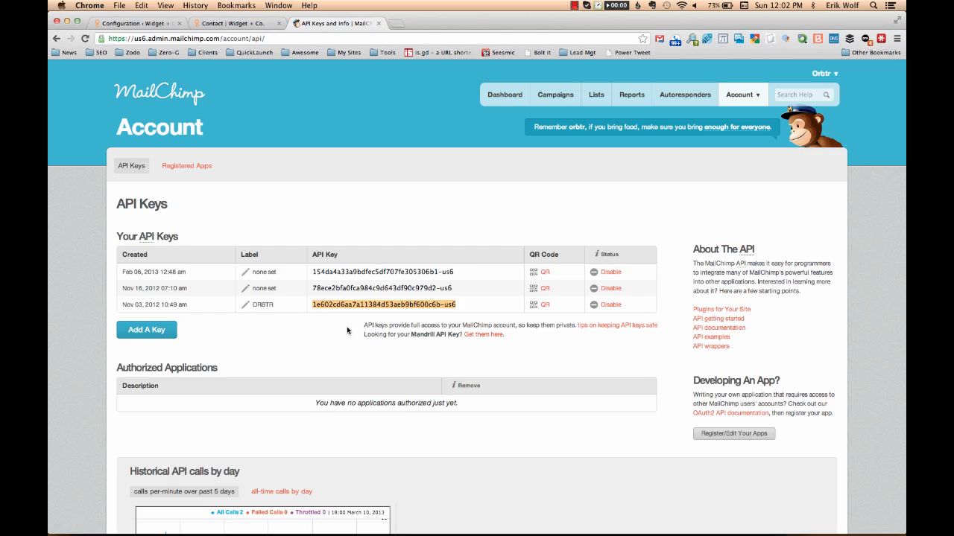
left_click(347, 330)
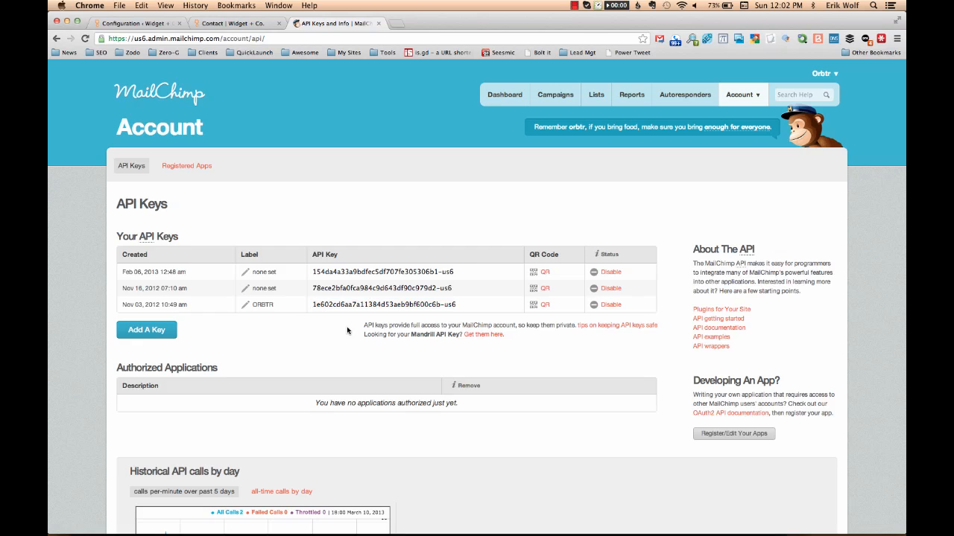
Step: Return to the ORBTR settings in WordPress and replace the MailChimp API Key value with the copied API key
left_click(142, 23)
left_click_drag(261, 206, 384, 208)
key("ctrl+v")
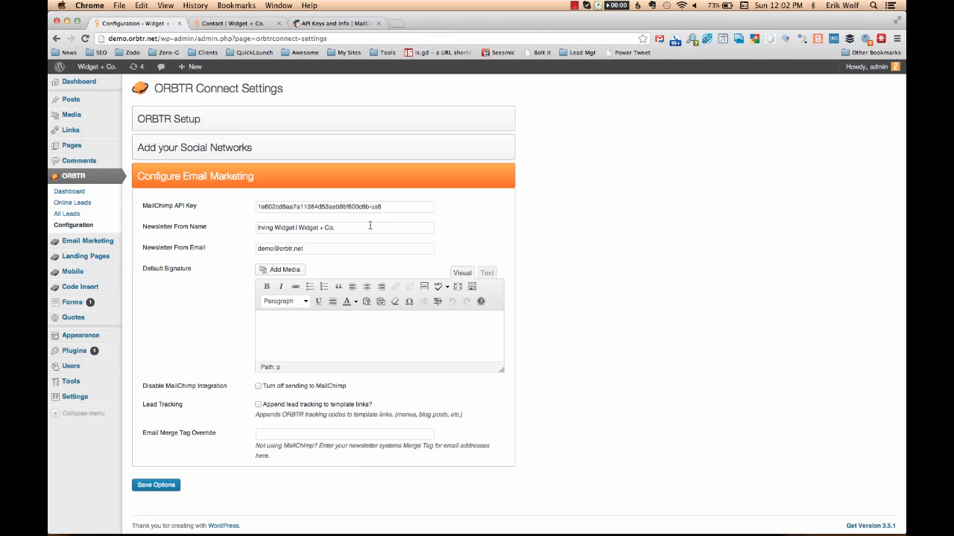
Step: Review the Newsletter From Name and Newsletter From Email fields in the email marketing settings
left_click(368, 227)
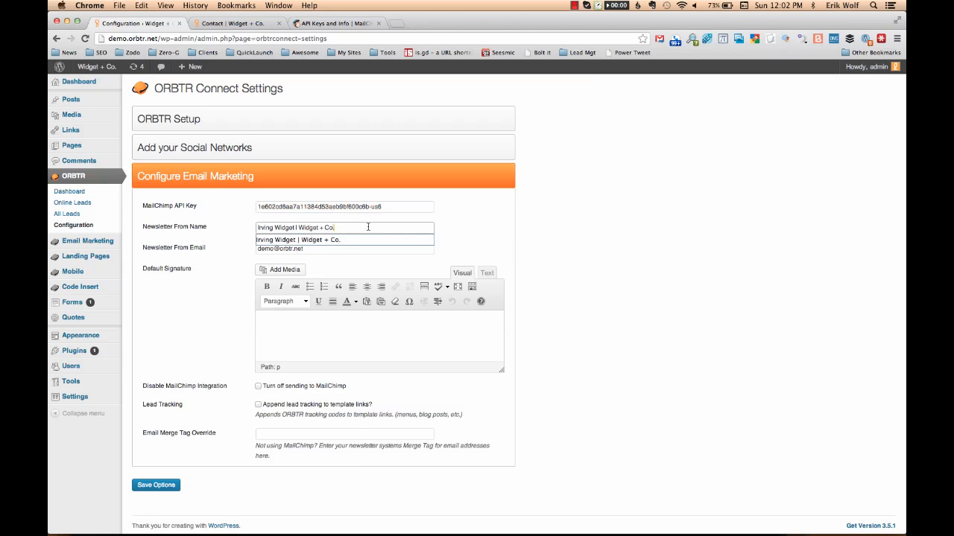
left_click(482, 243)
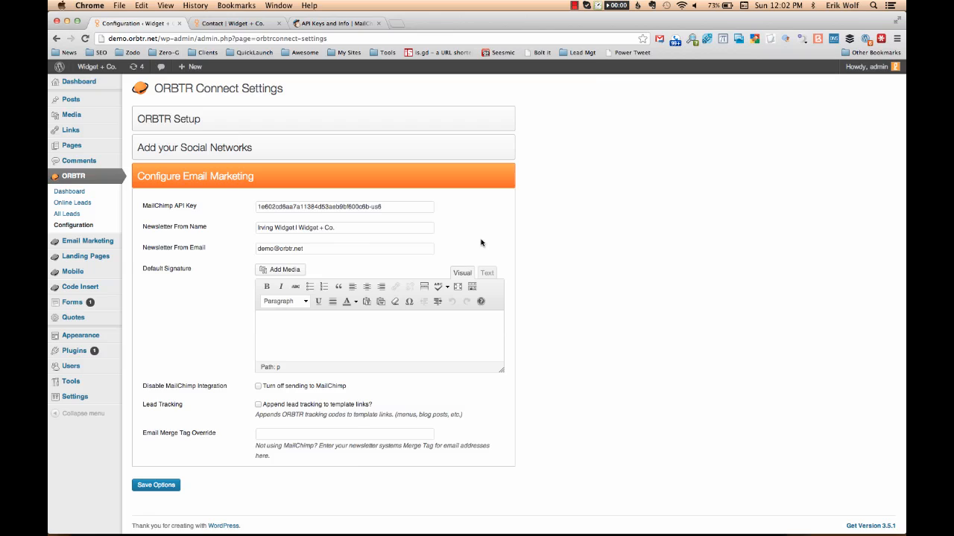
double_click(334, 249)
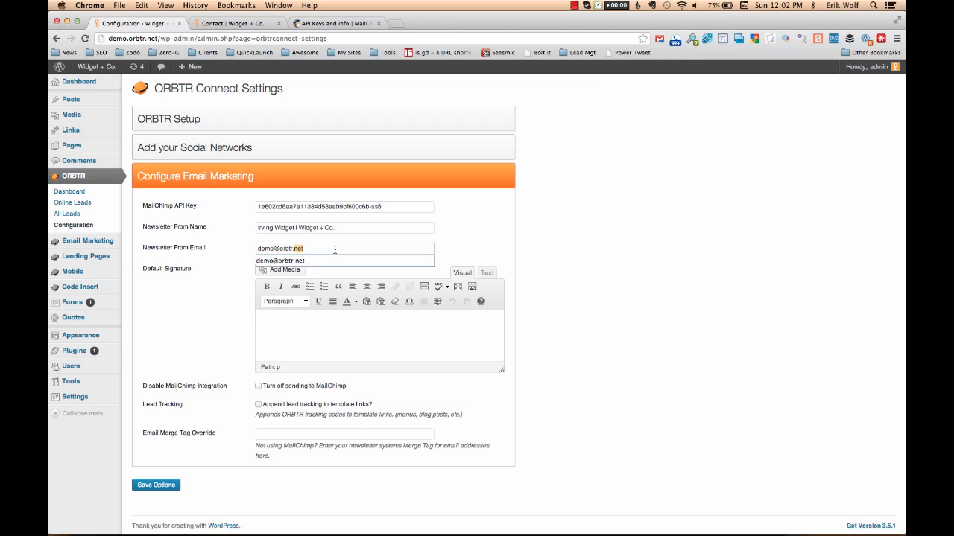
left_click(486, 236)
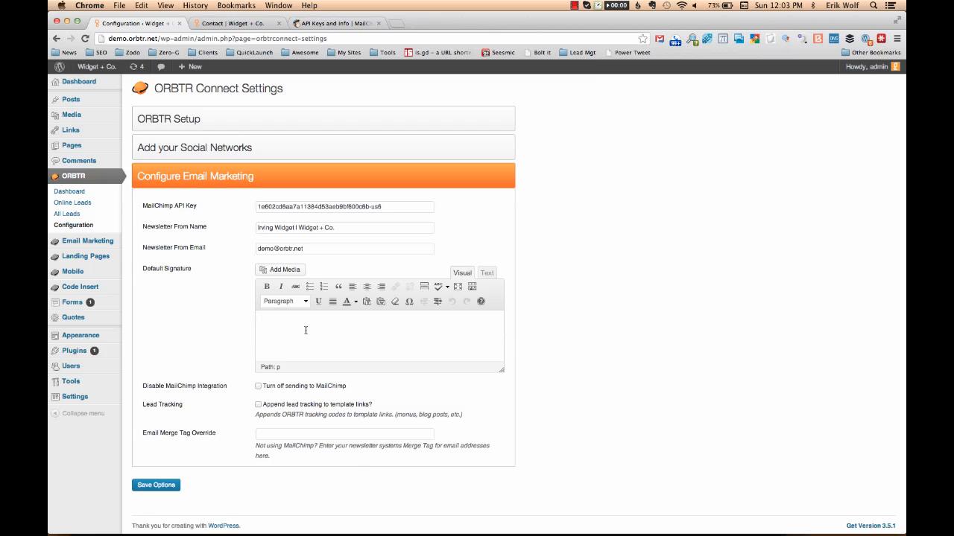
Step: Enable appending lead tracking to template links, leave sending to MailChimp turned on, and save the options
left_click(259, 386)
left_click(258, 386)
left_click(257, 405)
left_click(282, 434)
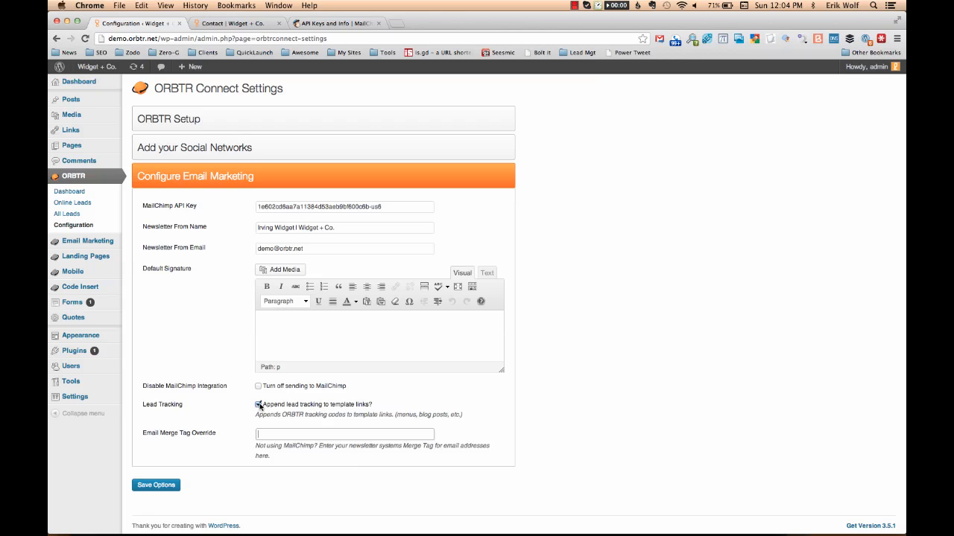
left_click(159, 488)
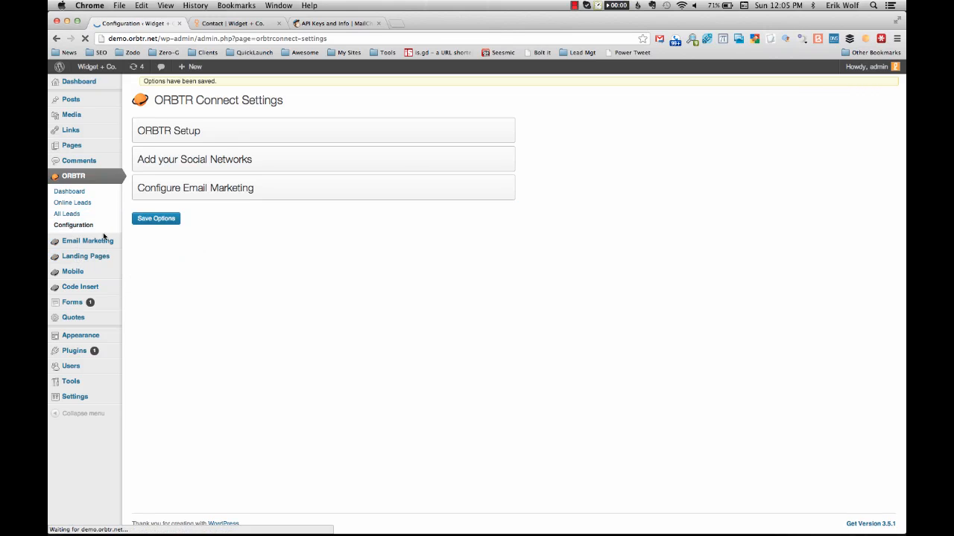
Step: Examine the email Template Setup, including the Core Design Elements help diagram and the template preview section
mouse_move(93, 242)
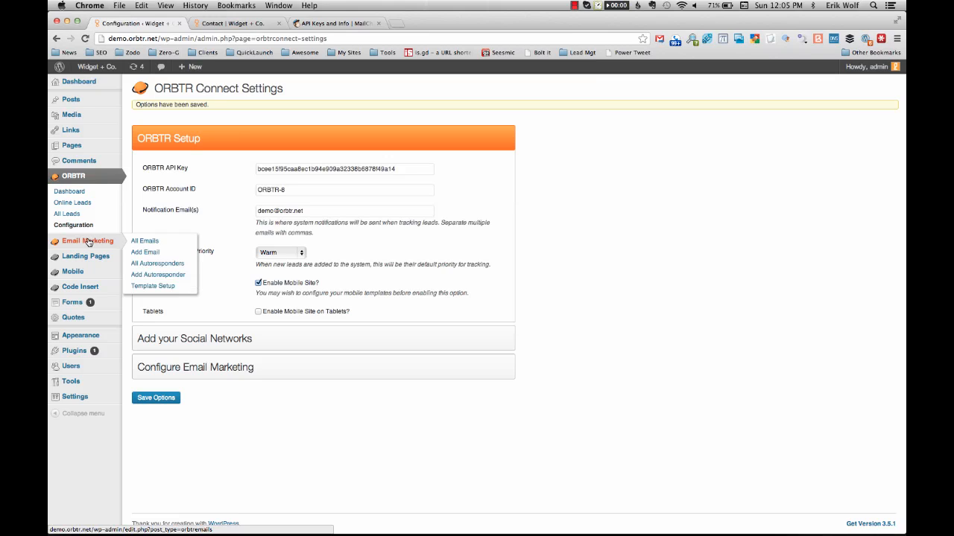
left_click(149, 288)
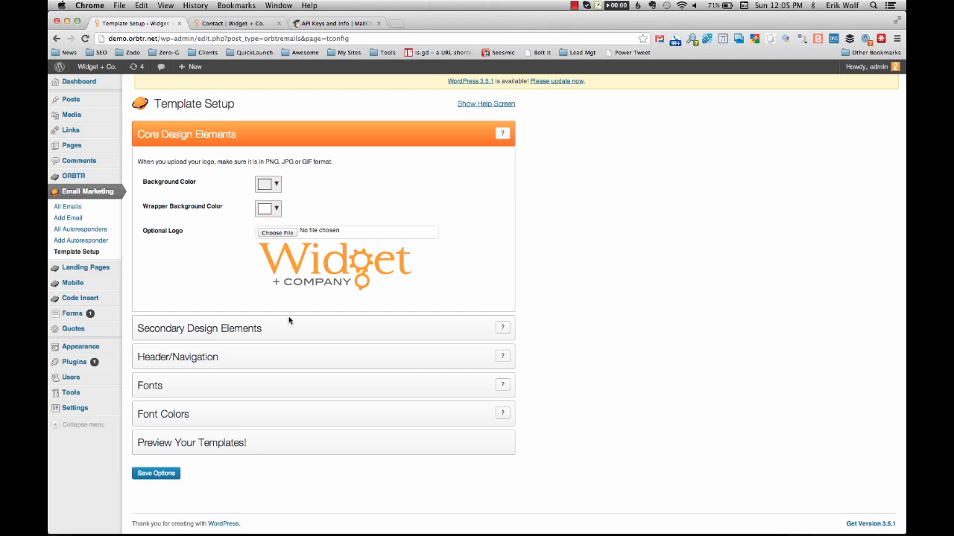
left_click(503, 135)
scroll(471, 354, "down", 1)
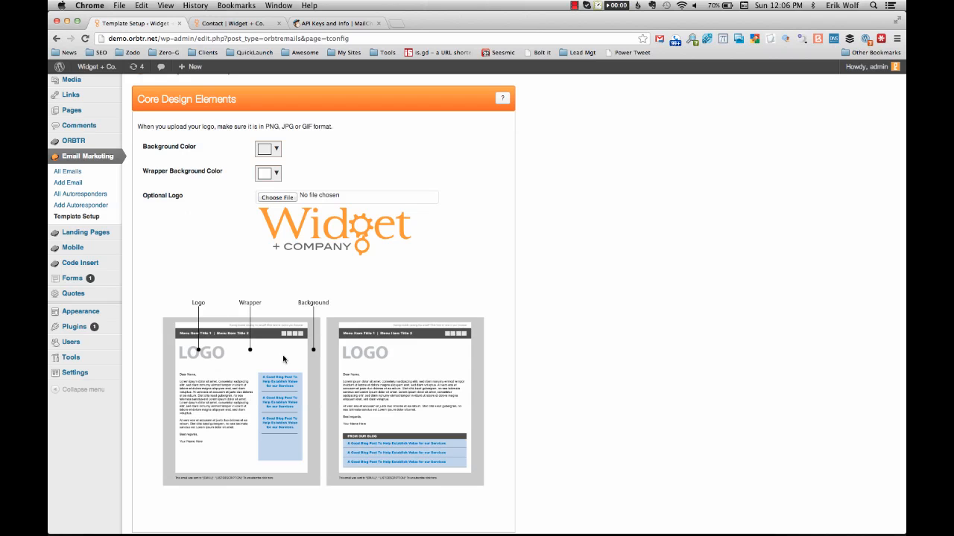
scroll(399, 281, "down", 5)
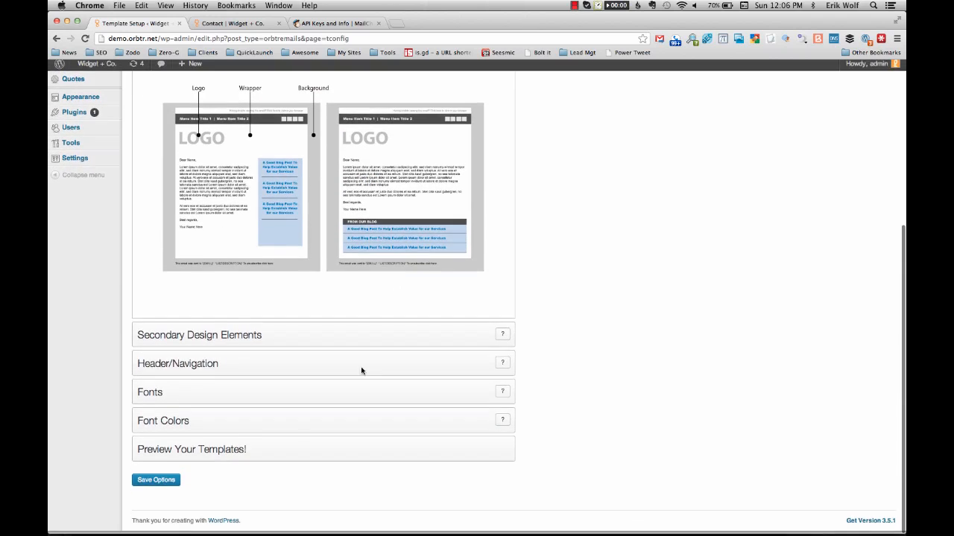
left_click(261, 452)
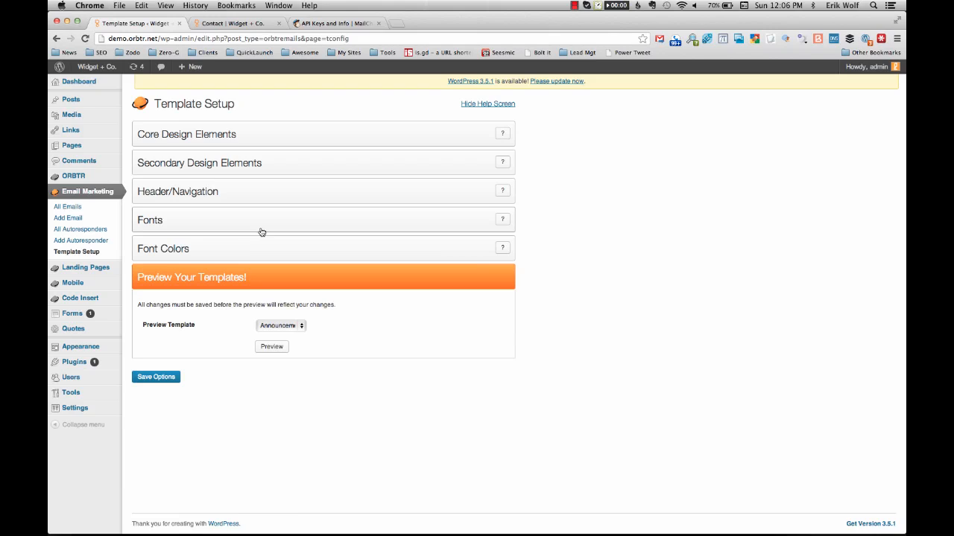
Step: Open the Newsletter Demo email for editing from the list of all emails and review its MailChimp merge tags
left_click(63, 211)
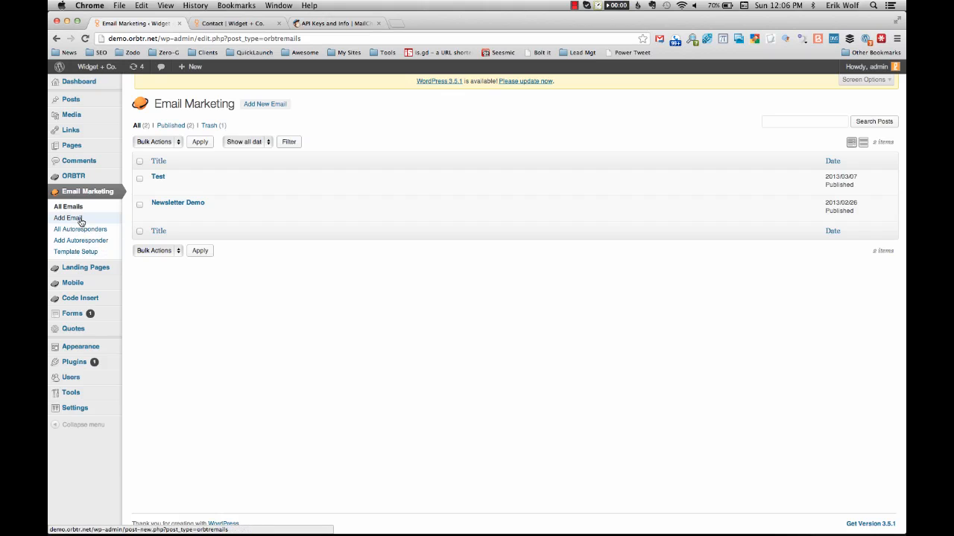
mouse_move(169, 220)
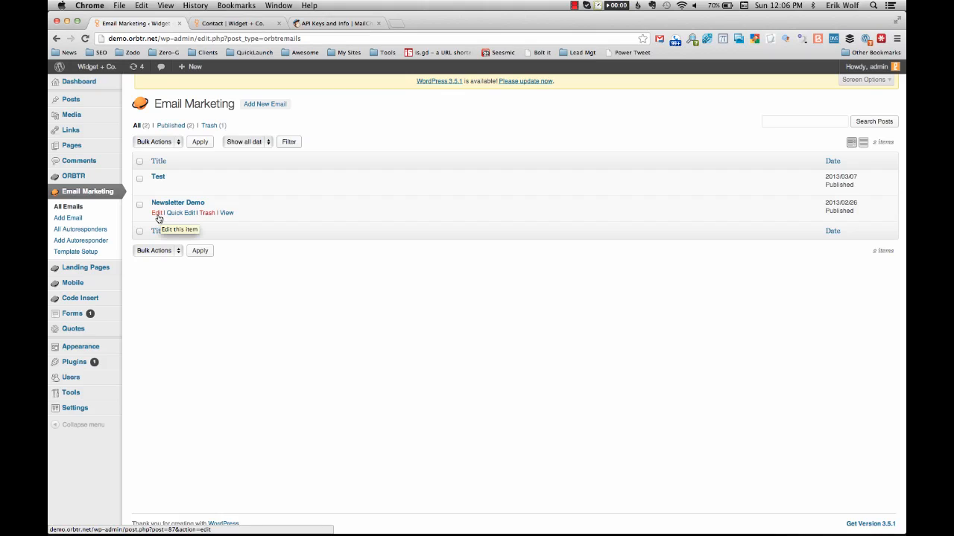
left_click(158, 217)
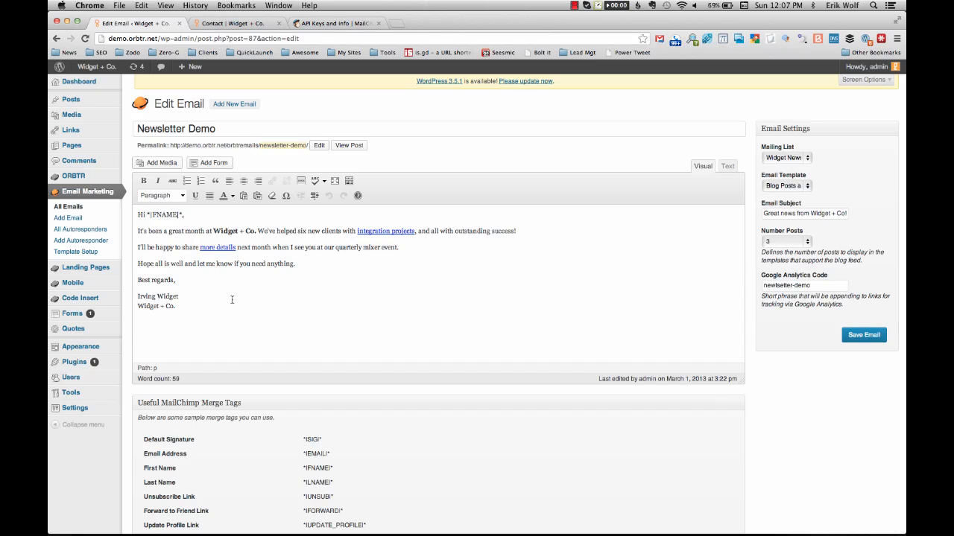
scroll(251, 326, "down", 3)
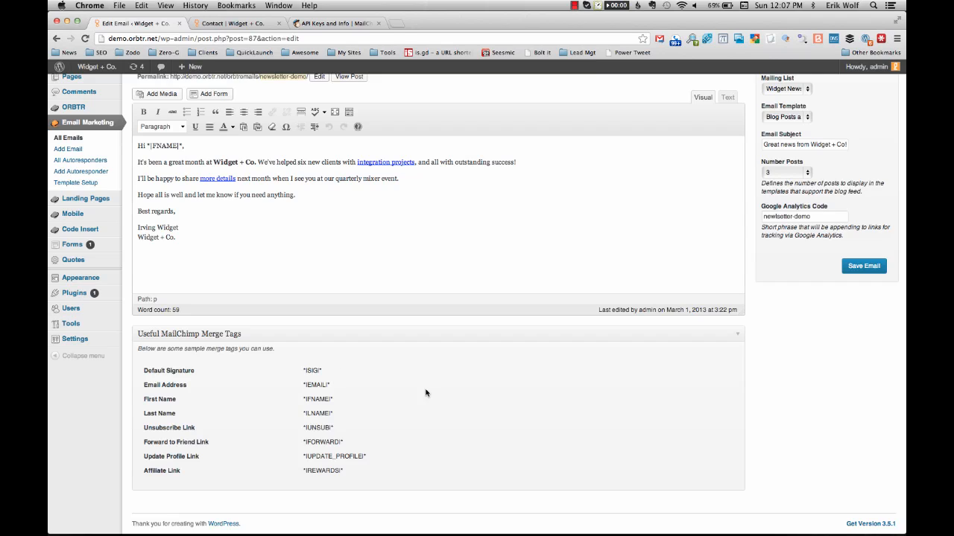
Step: Link the bold text "Widget + Co." in the email body to the Home page with ORBTR tracking appended
left_click(144, 146)
left_click_drag(214, 158, 256, 164)
double_click(223, 162)
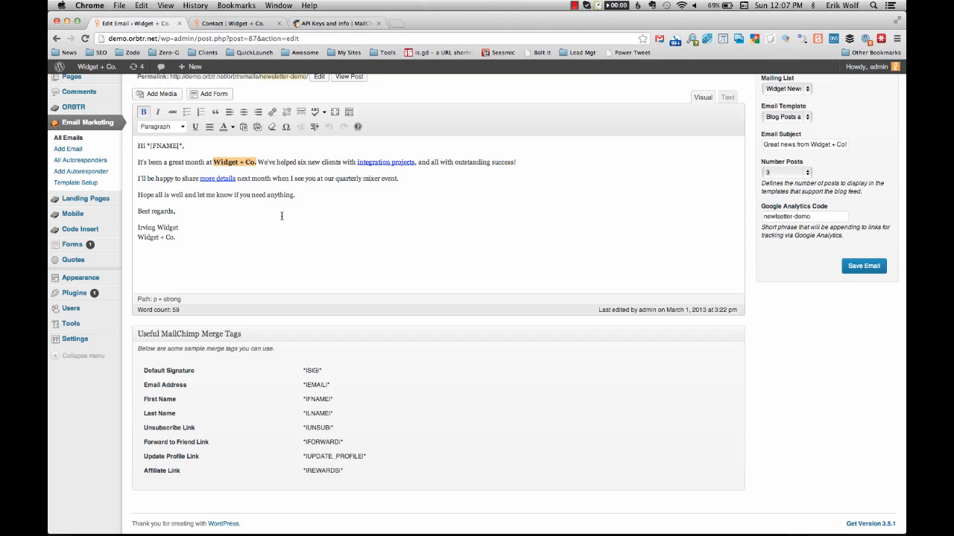
scroll(281, 212, "up", 2)
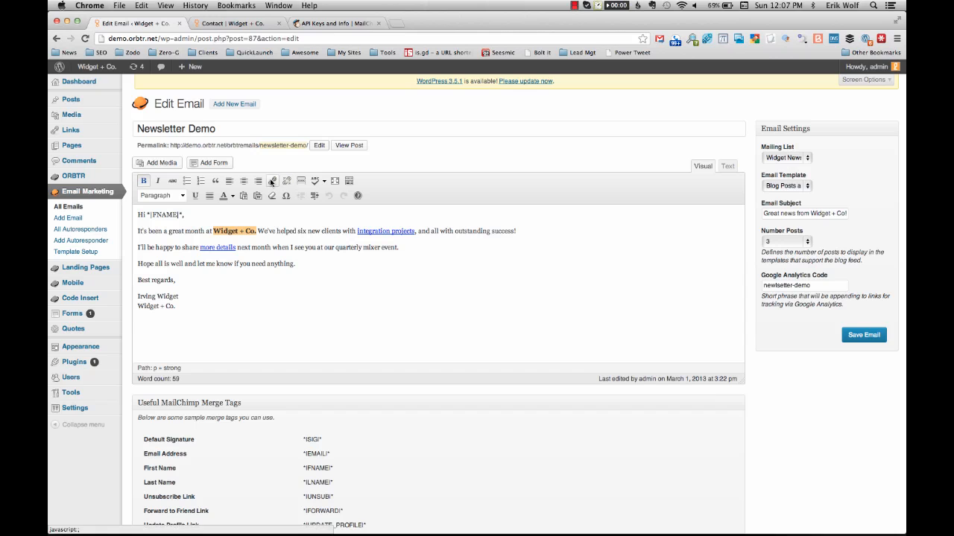
left_click(272, 181)
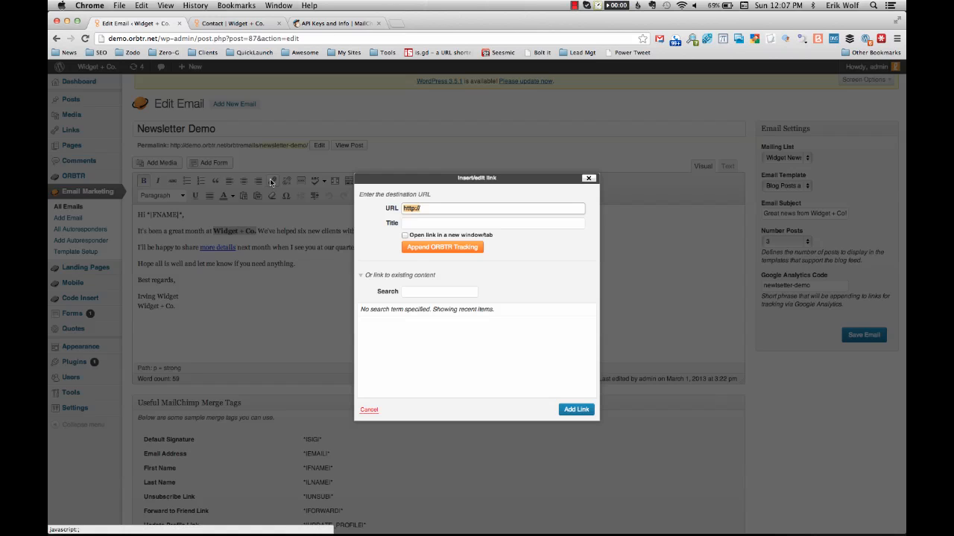
scroll(438, 371, "down", 5)
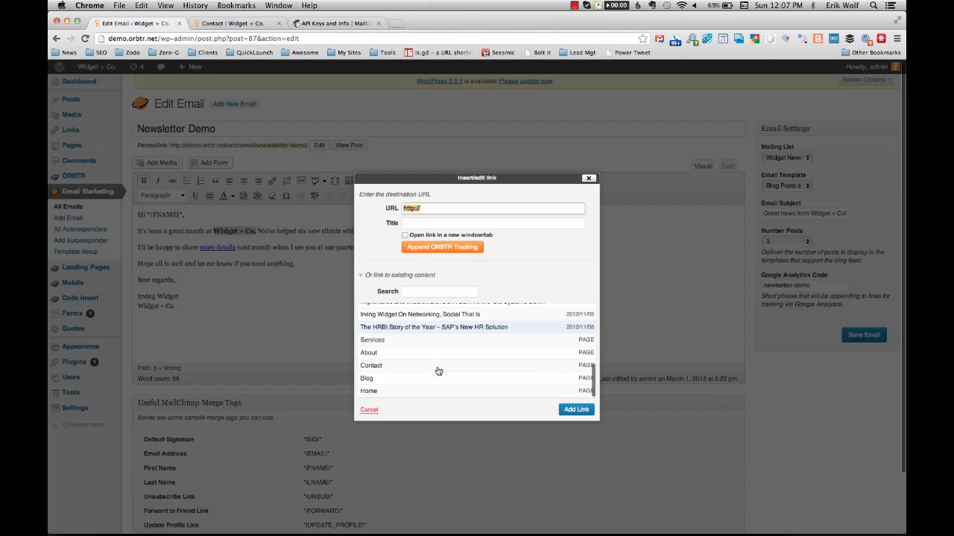
scroll(438, 371, "down", 2)
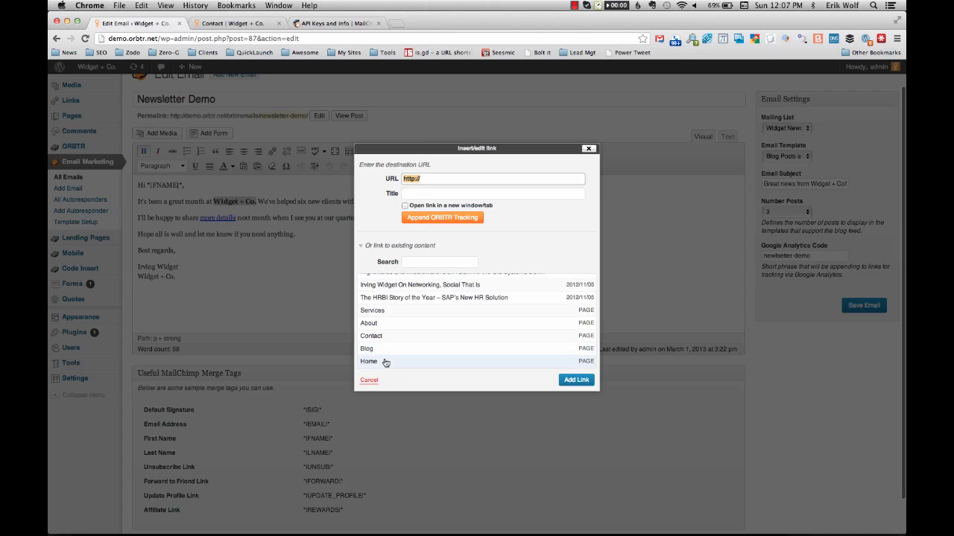
left_click(385, 362)
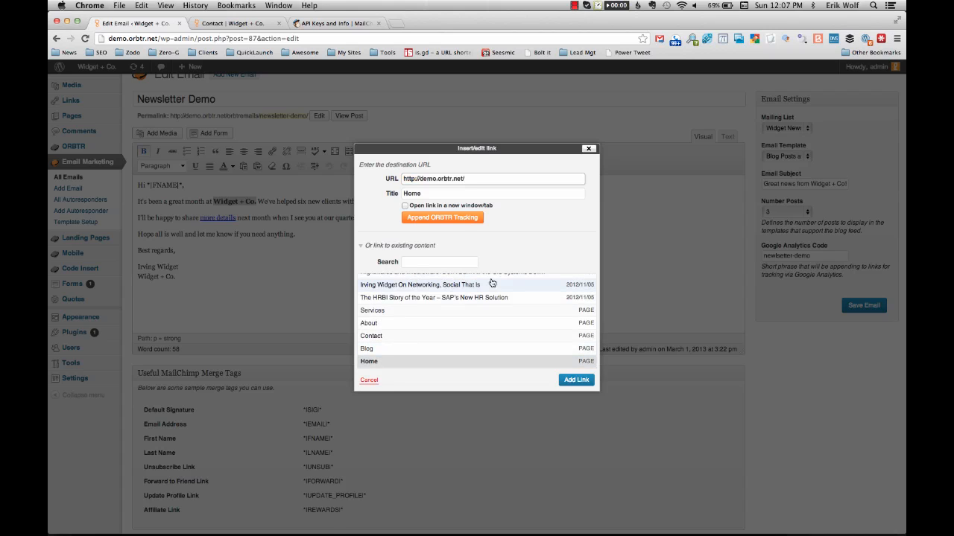
left_click(449, 217)
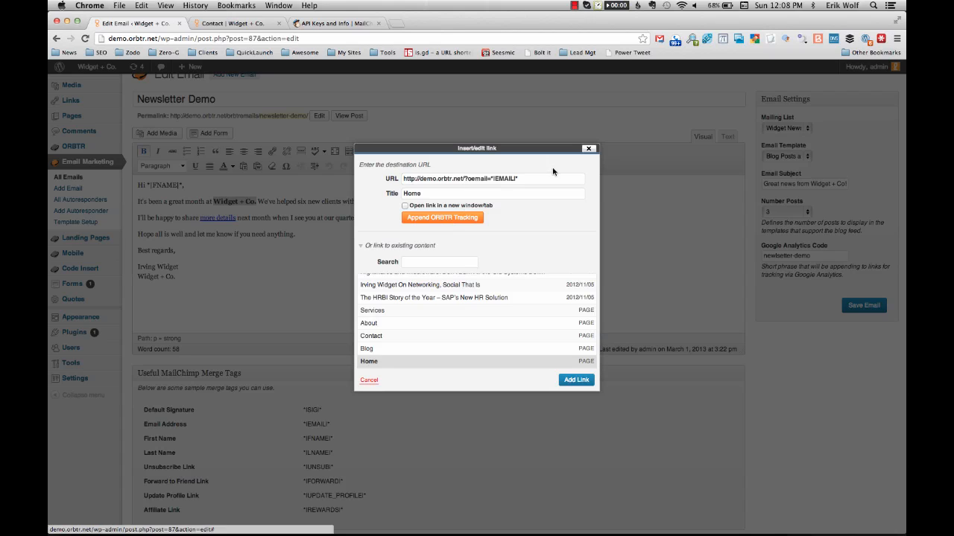
left_click(574, 380)
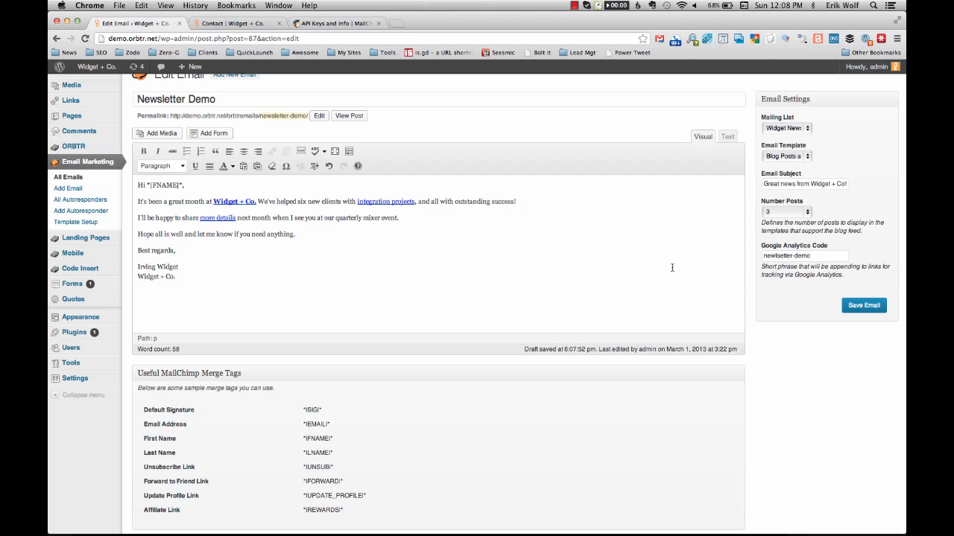
Step: Choose Widget Newsletter as the email's mailing list and Blog Posts at Bottom as its template
left_click(777, 131)
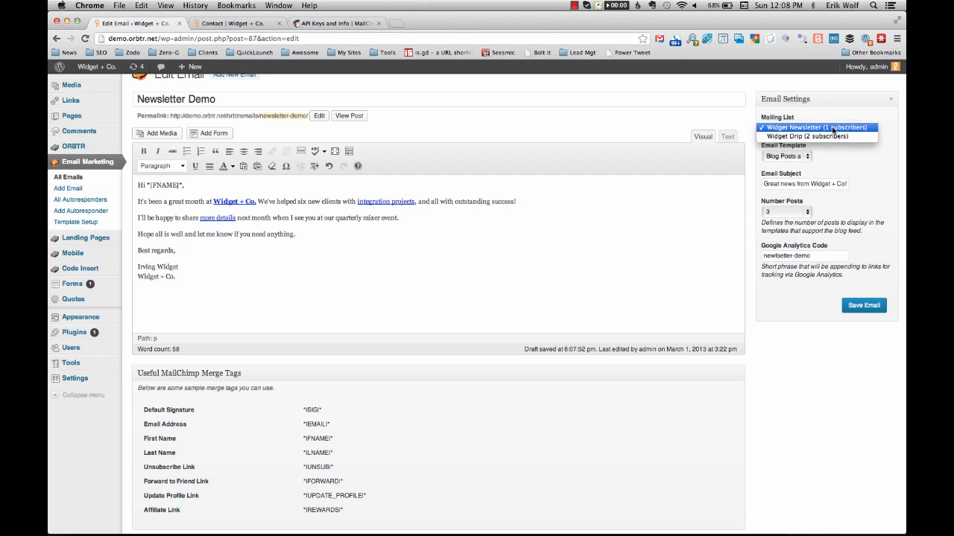
left_click(833, 128)
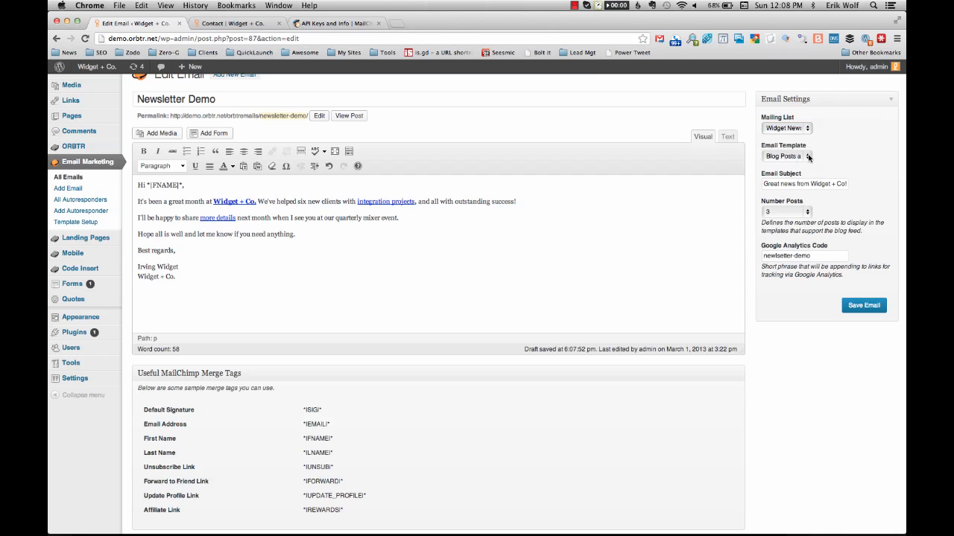
left_click(809, 158)
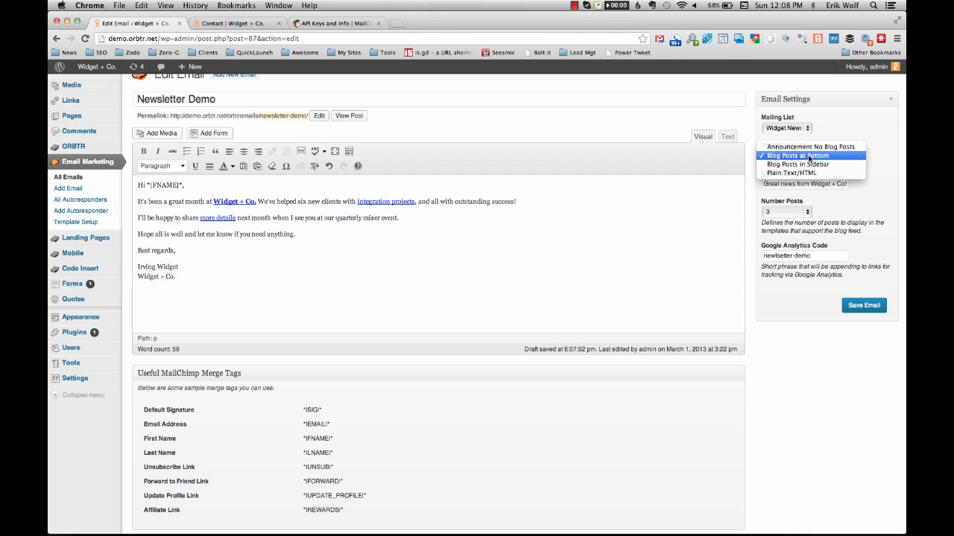
left_click(808, 157)
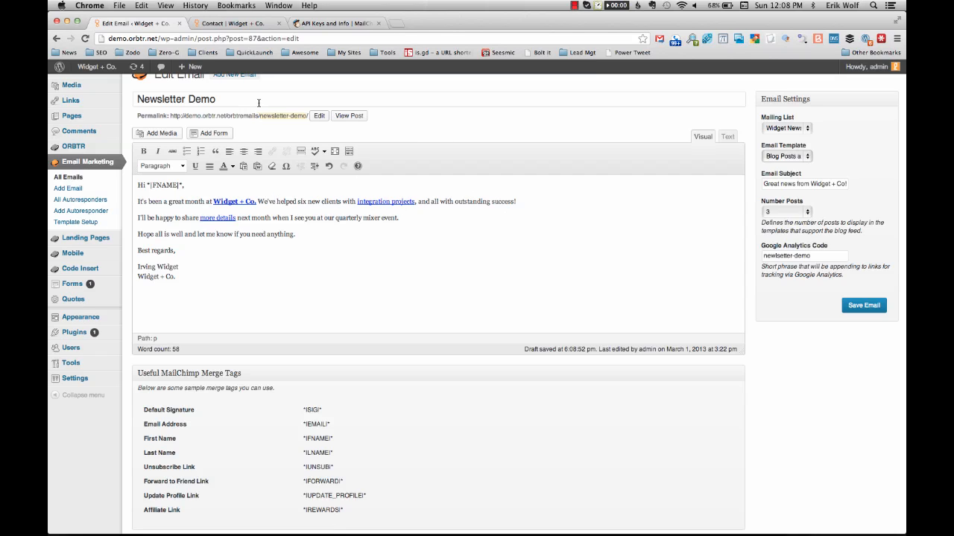
Step: Review the available numbers of posts, the email subject and the Google Analytics code in the email settings
left_click(800, 217)
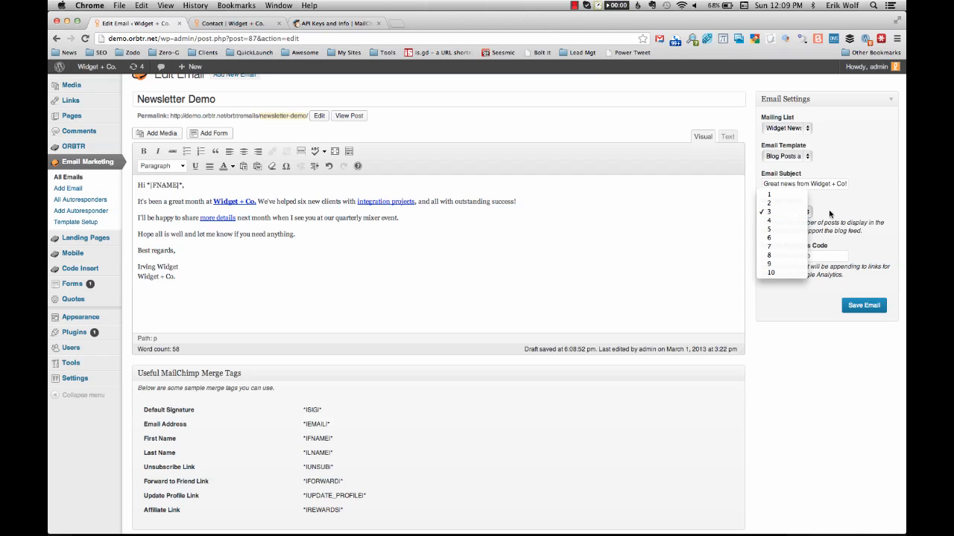
left_click(795, 215)
left_click(799, 185)
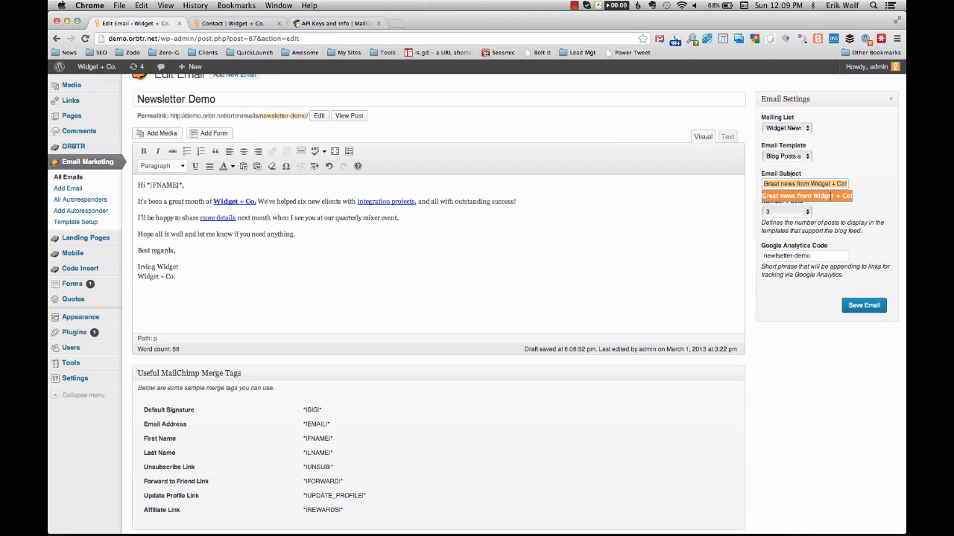
left_click(878, 203)
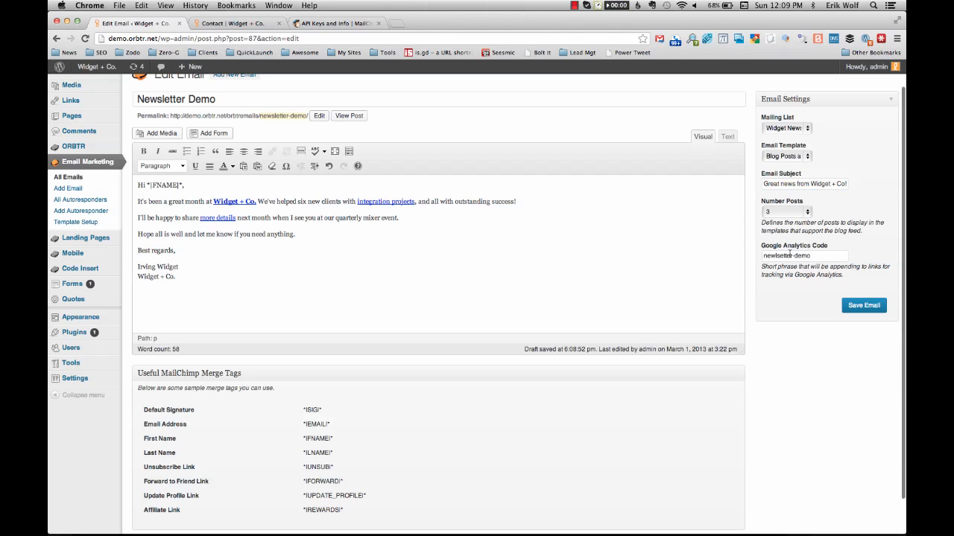
left_click_drag(815, 256, 675, 258)
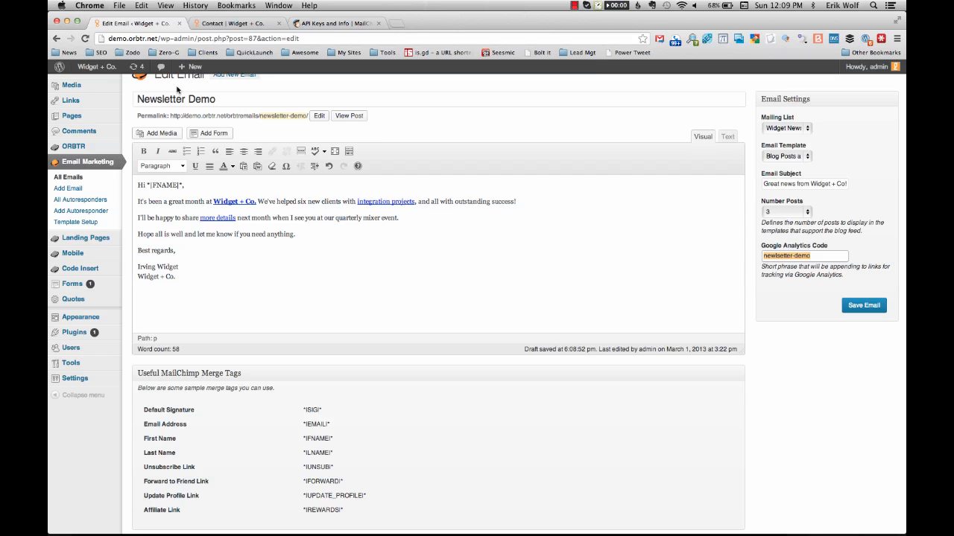
Step: Extend the email title to "Newsletter Demo 3-2013" and save the email
triple_click(227, 100)
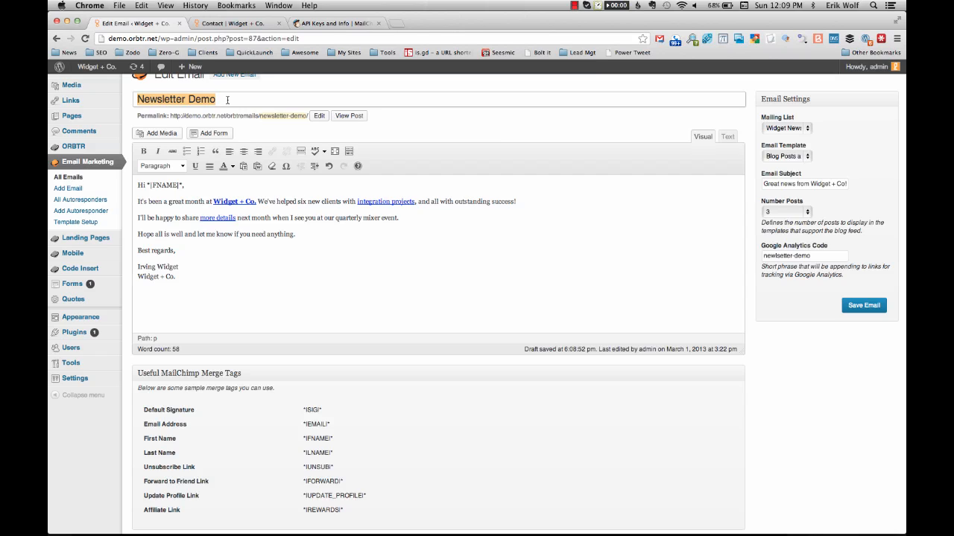
key("Right")
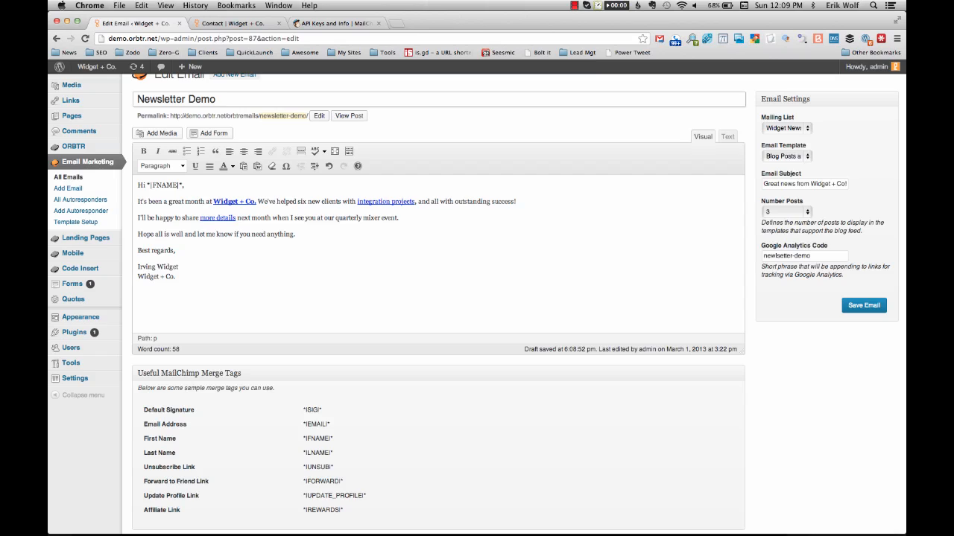
type("3-2013")
left_click(866, 307)
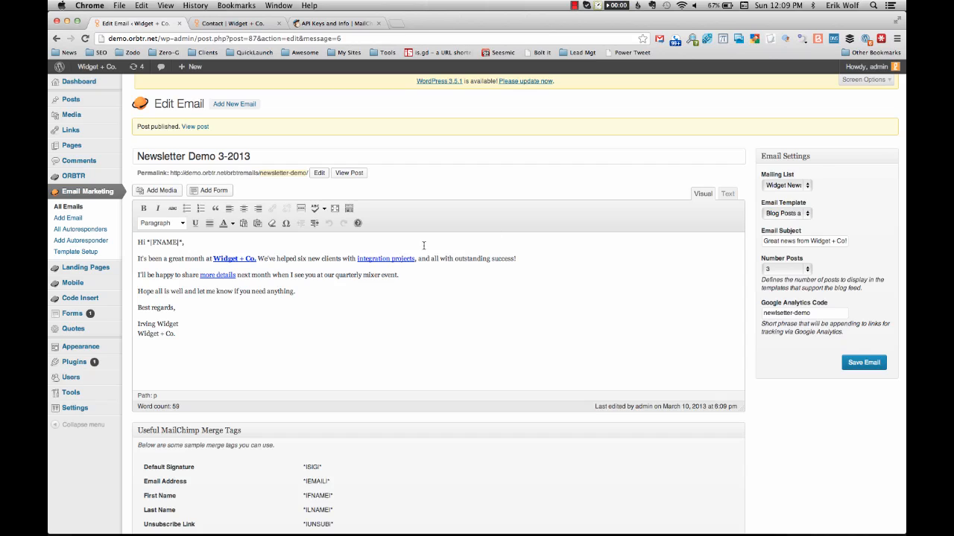
Step: Preview the saved email in its template, and switch to MailChimp's campaigns to locate the Newsletter Demo 3-2013 draft
left_click(350, 173)
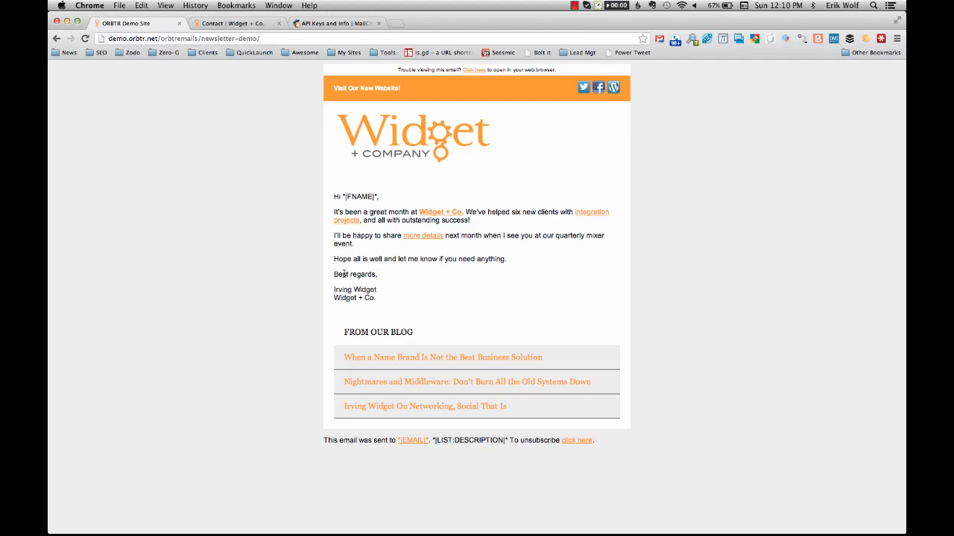
left_click(329, 24)
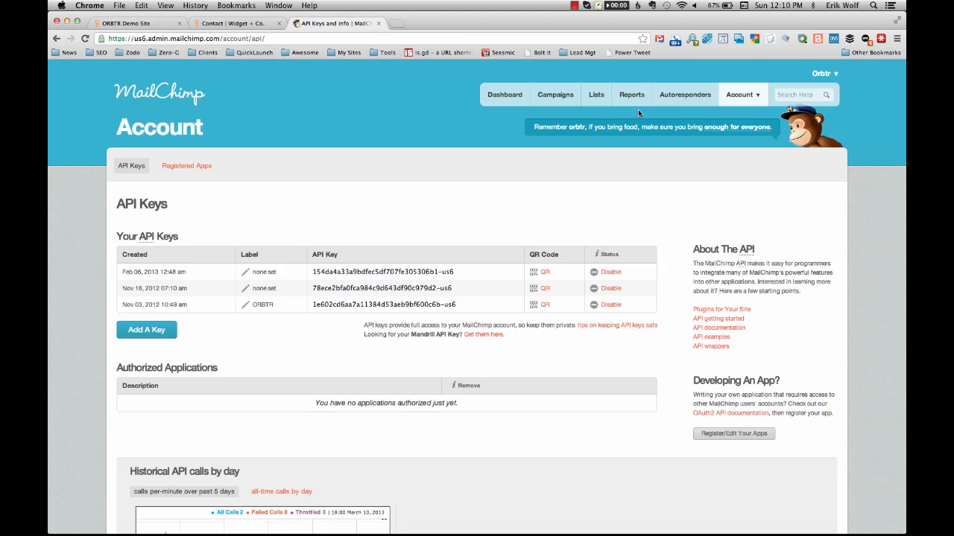
left_click(567, 102)
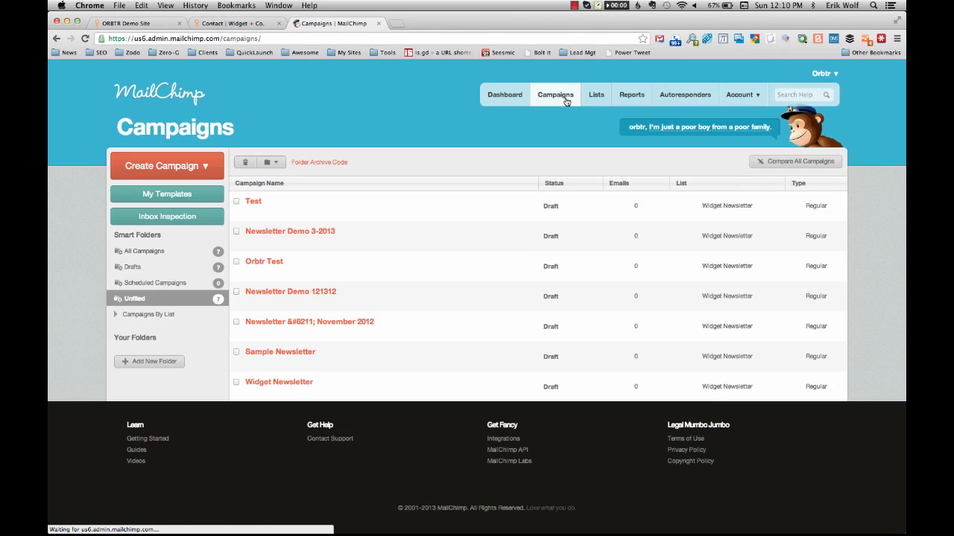
mouse_move(263, 250)
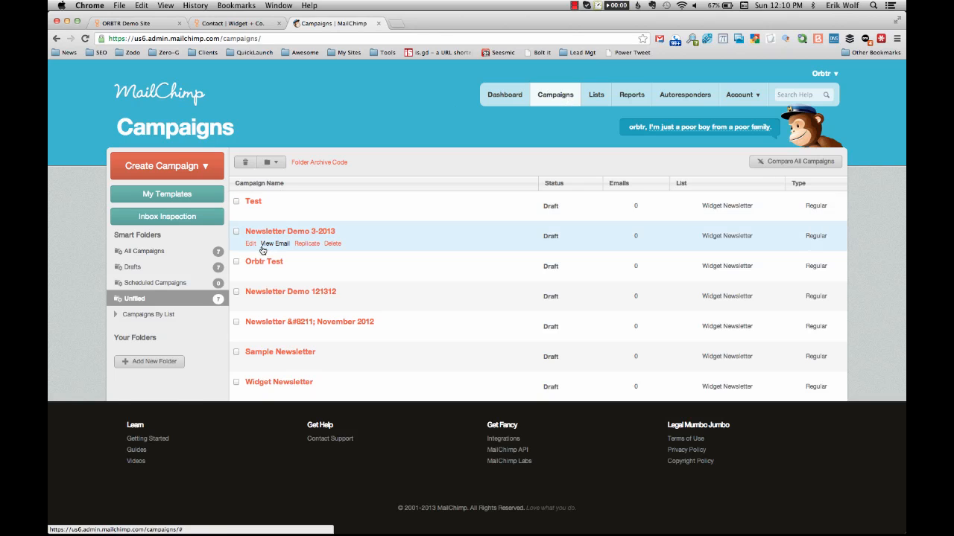